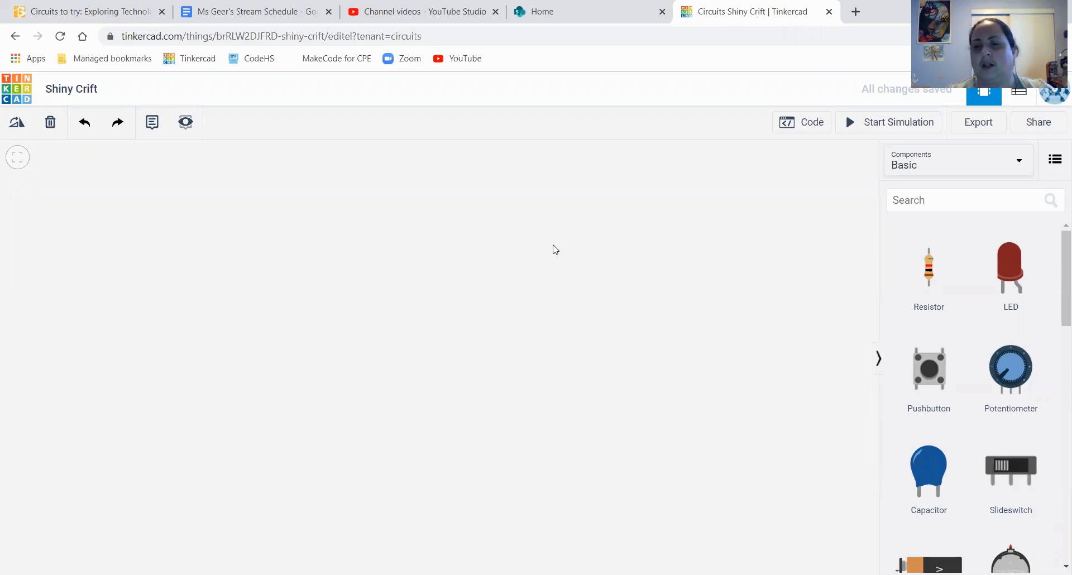
Place a red LED in the workspace with one slideswitch on either side of it
left_click_drag(1010, 265, 321, 261)
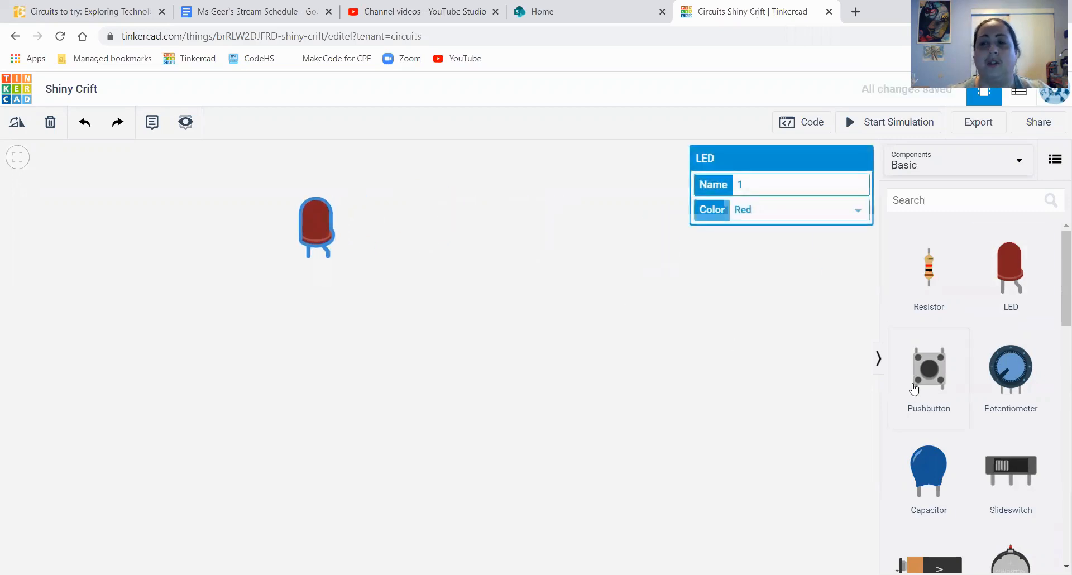
left_click_drag(924, 378, 957, 383)
left_click_drag(1004, 474, 734, 279)
left_click_drag(605, 250, 518, 223)
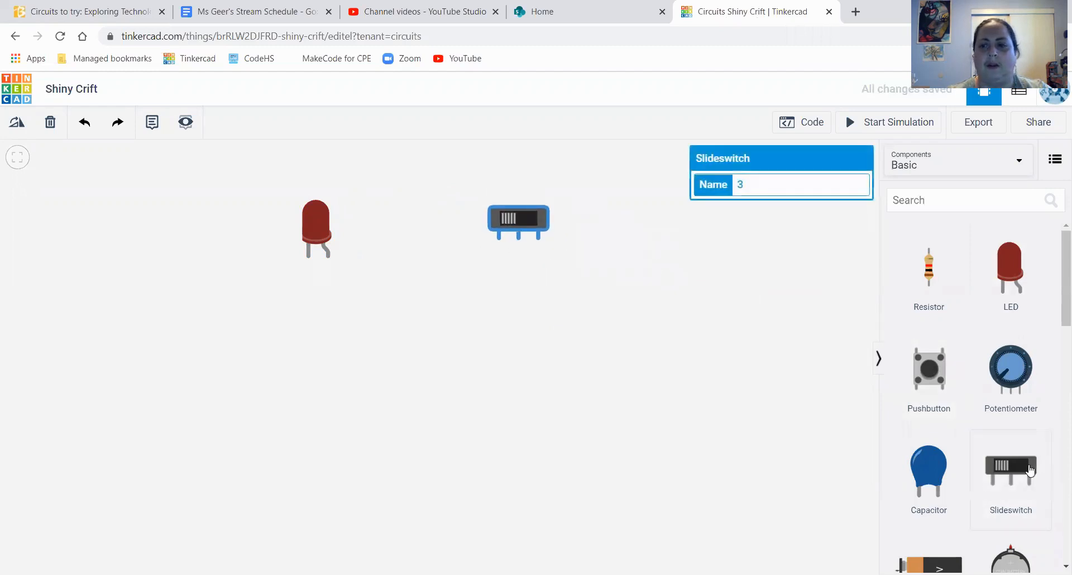
left_click_drag(1029, 471, 73, 222)
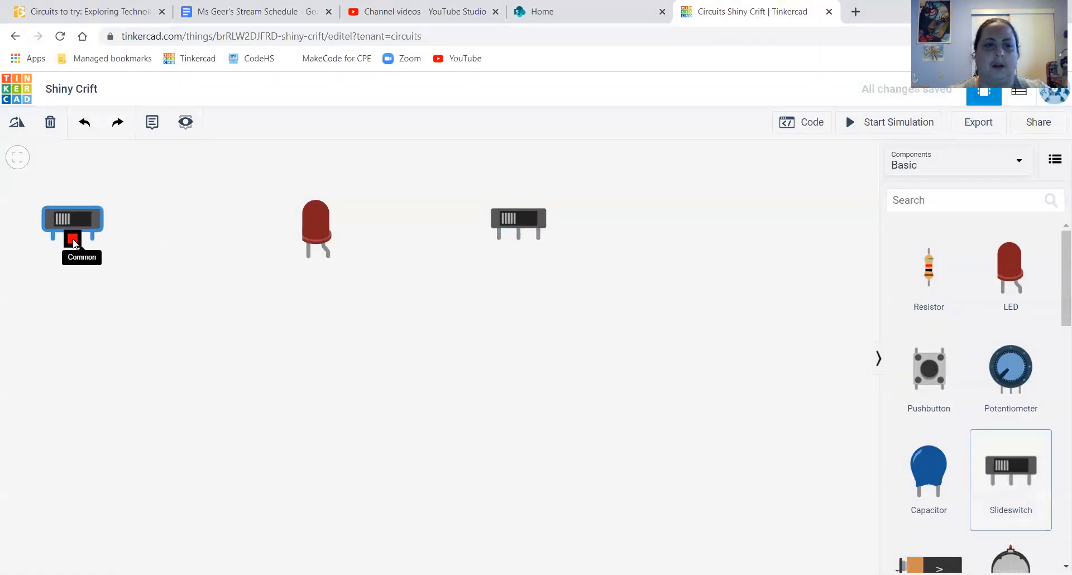
Add a 9V battery centred below the LED, rotated so its terminals point up toward the LED
left_click_drag(441, 371, 545, 385)
scroll(939, 525, "down", 1)
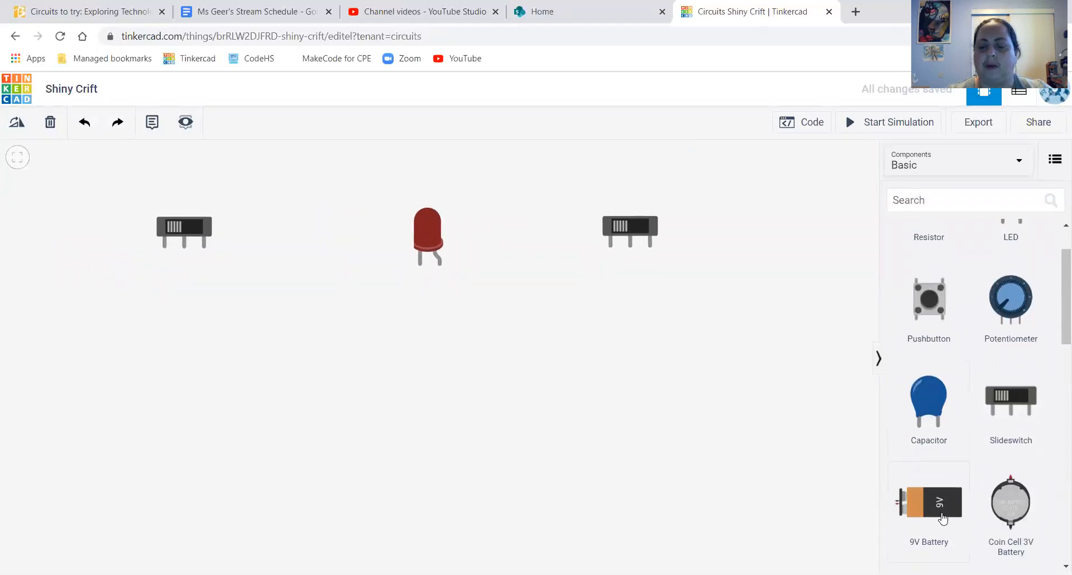
left_click_drag(942, 518, 423, 519)
key("r")
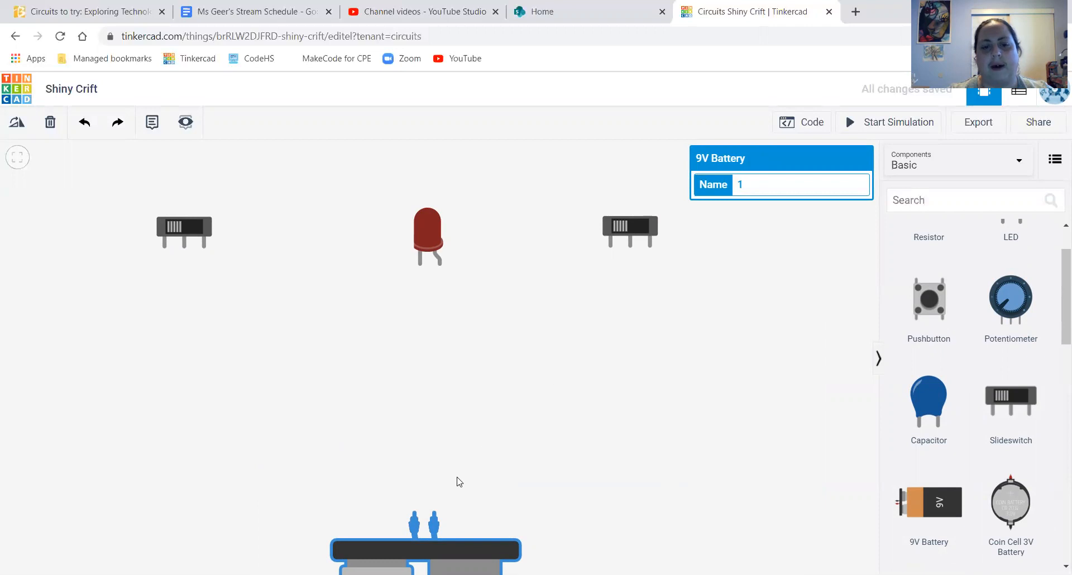
scroll(678, 334, "down", 1)
left_click_drag(606, 390, 605, 367)
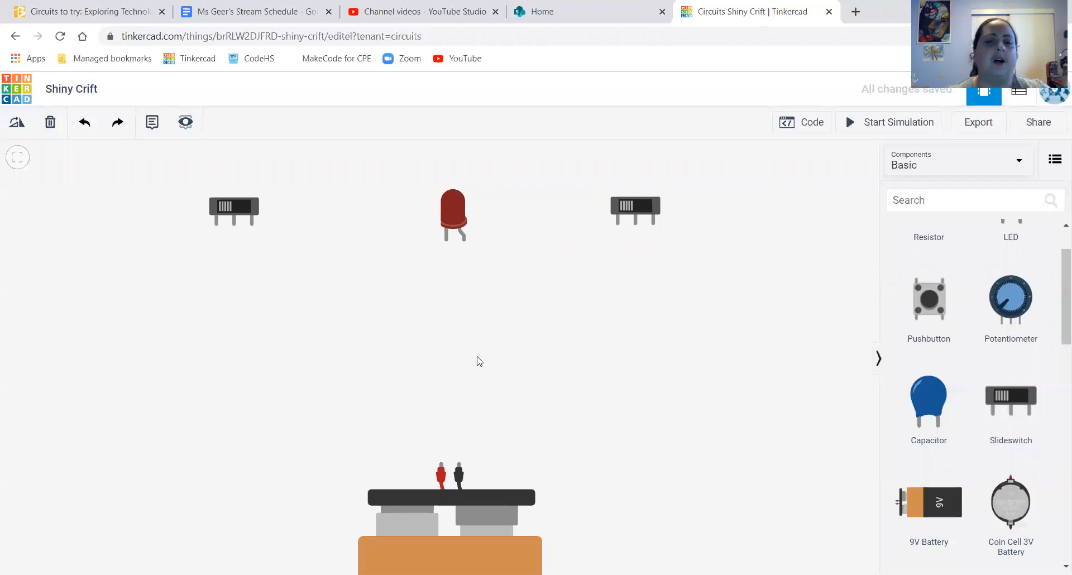
Wire the battery's positive terminal to the right slideswitch's common pin, and that switch's left pin to the LED's anode
left_click(443, 458)
left_click(636, 225)
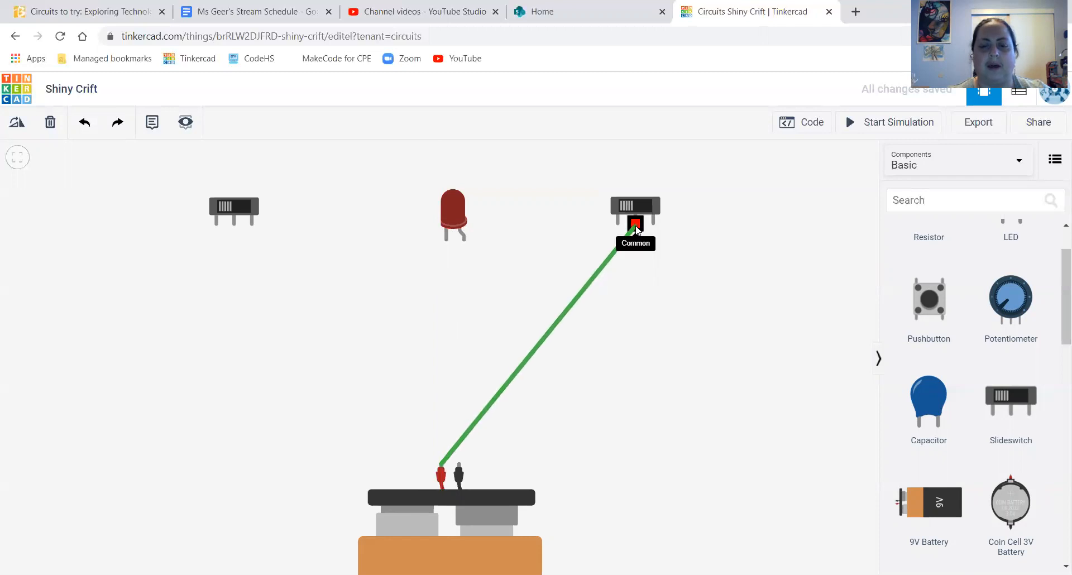
left_click(617, 224)
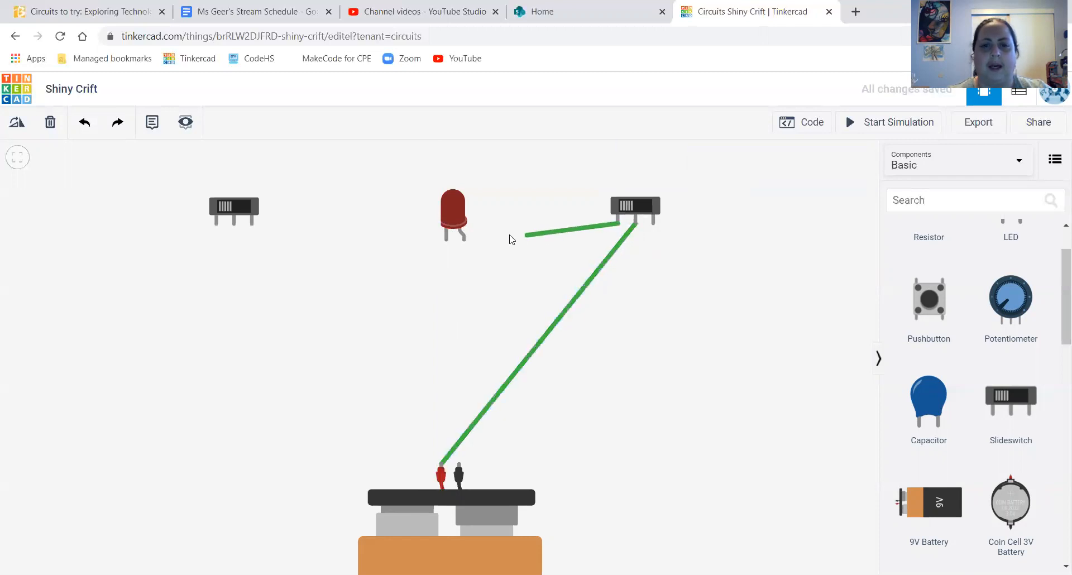
left_click(463, 238)
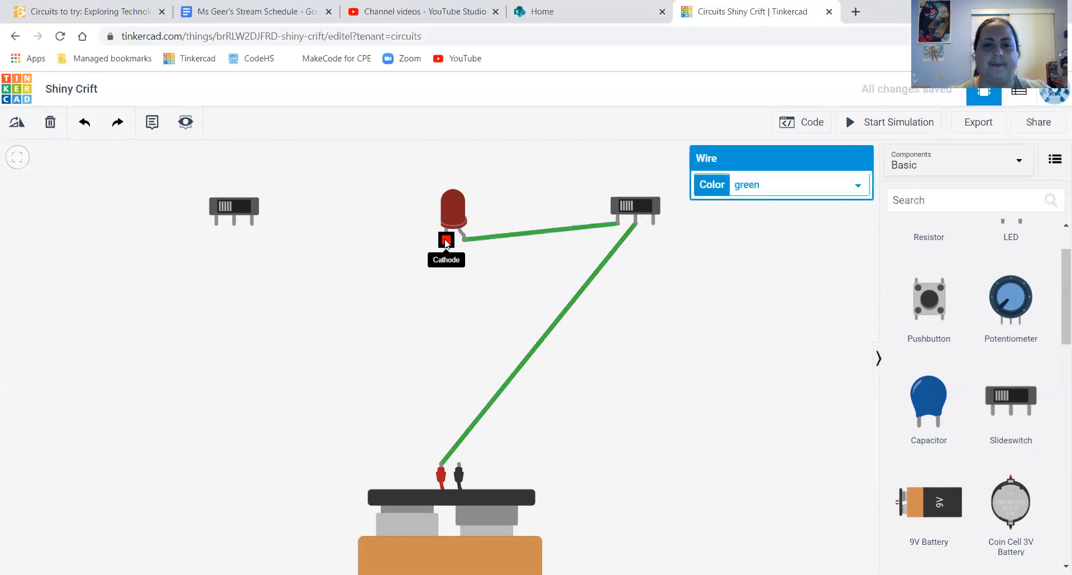
Wire the LED's cathode to the left slideswitch's right pin, and that switch's common pin to the battery's negative terminal
left_click(446, 241)
left_click(251, 223)
left_click(234, 224)
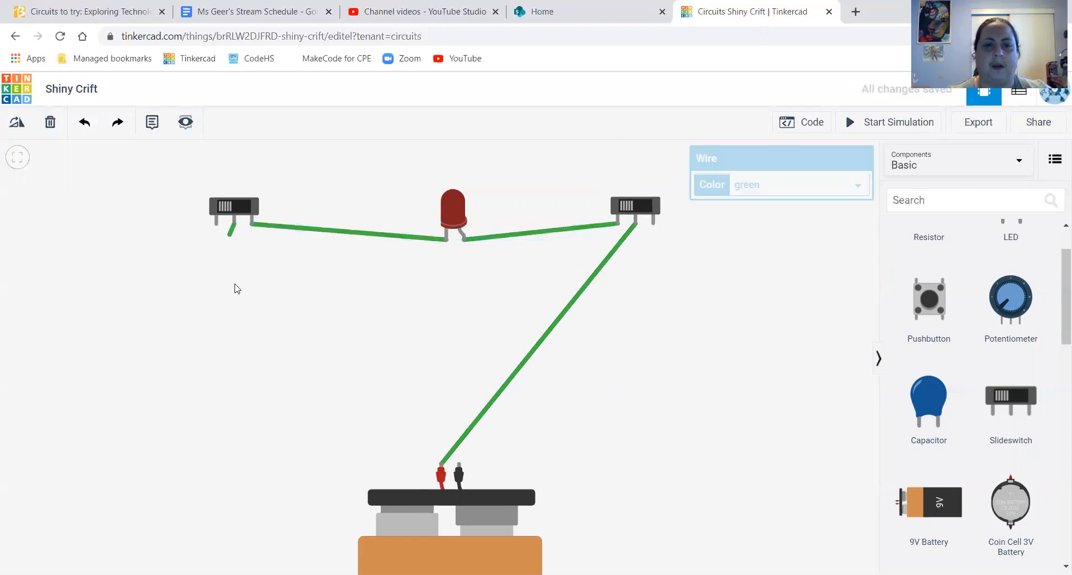
left_click(393, 444)
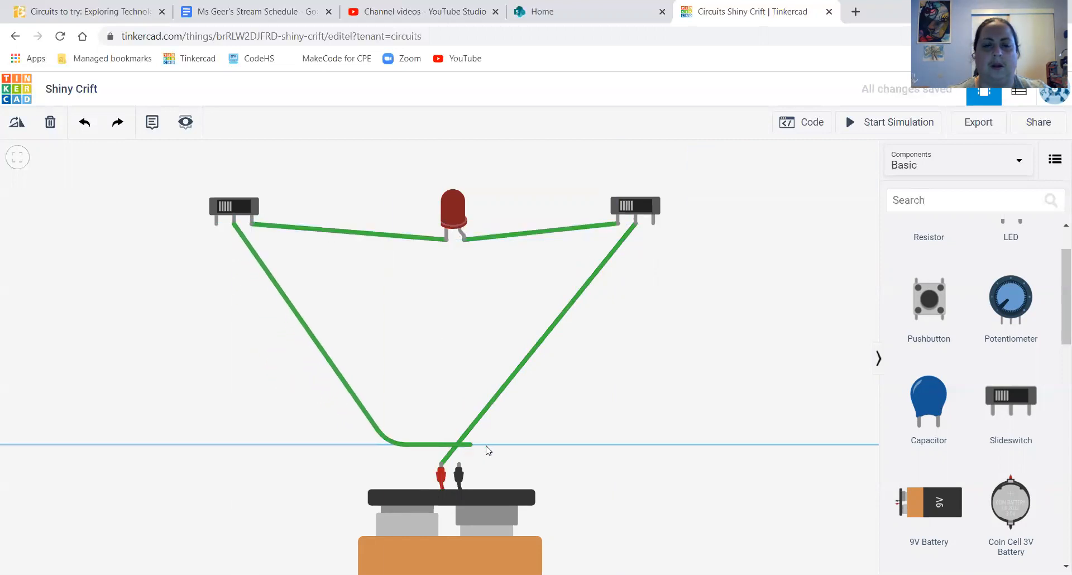
left_click(503, 444)
left_click(458, 465)
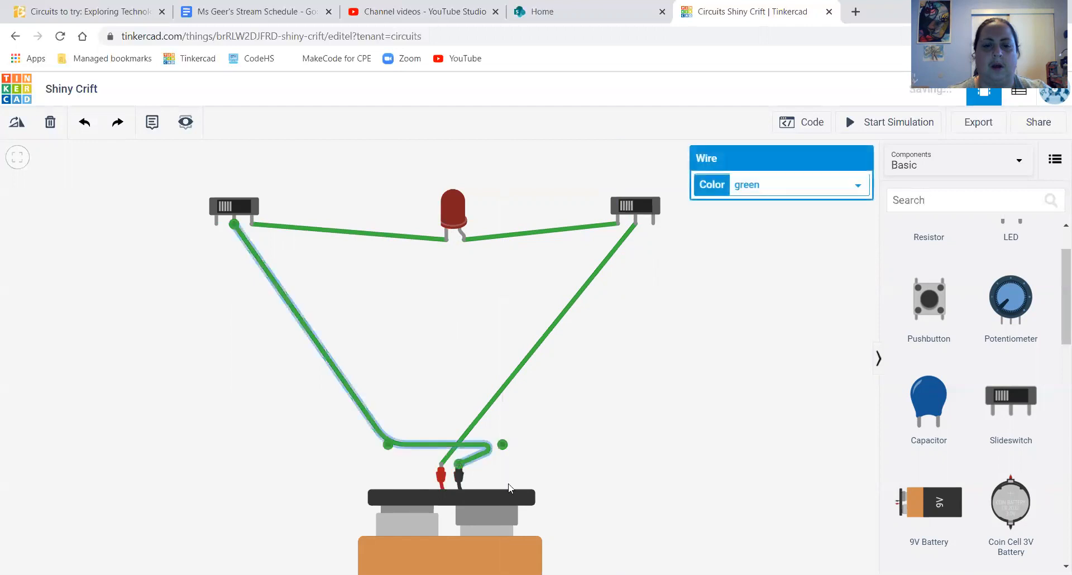
left_click(606, 447)
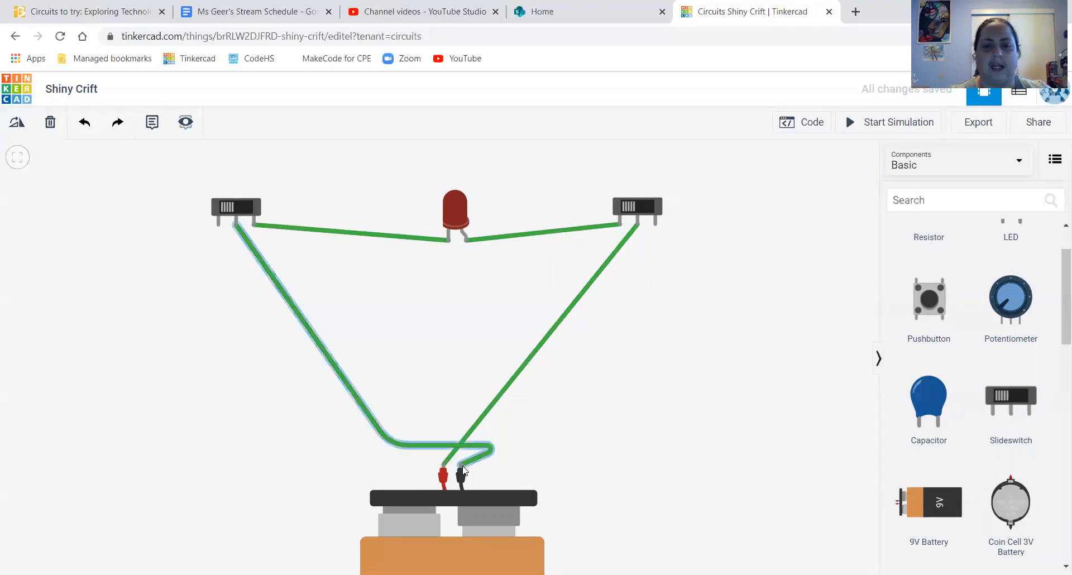
Replace the wire between the LED's cathode and the left slideswitch with a horizontal resistor attached to the cathode
left_click(337, 237)
key("Delete")
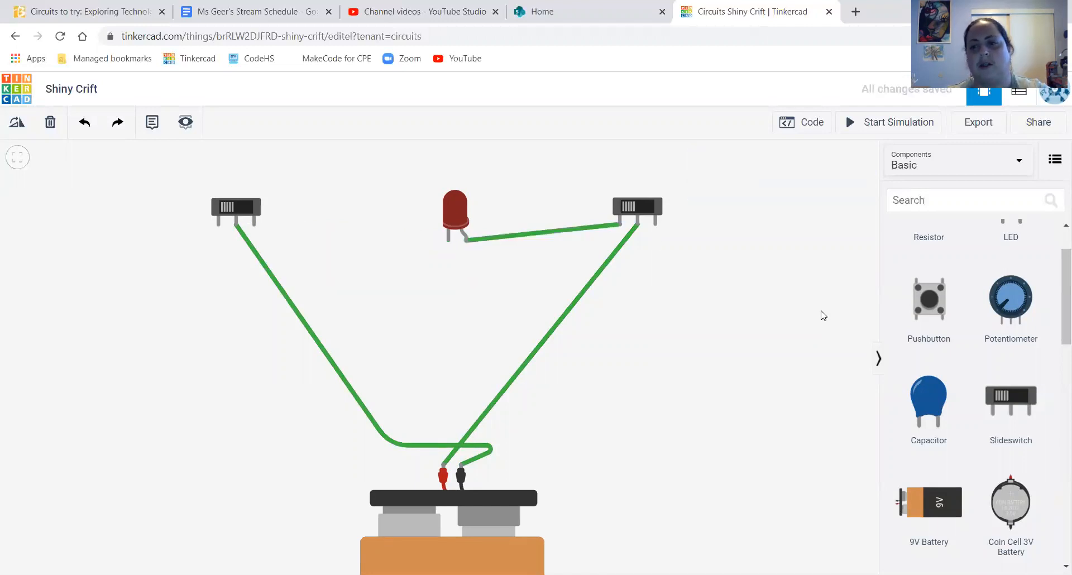
scroll(986, 334, "up", 2)
left_click_drag(930, 271, 409, 244)
key("r")
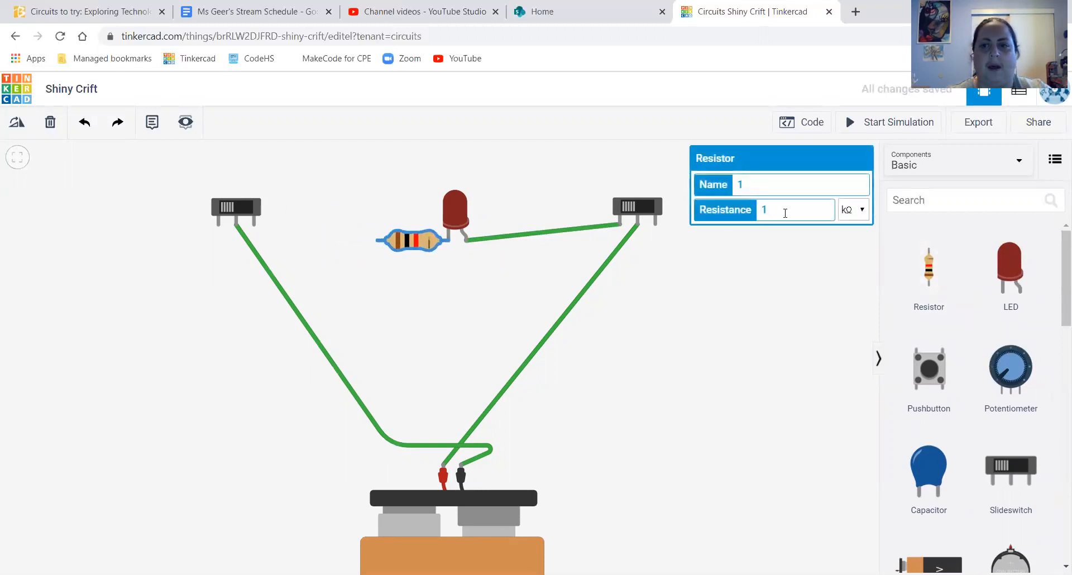
Set the resistor's resistance to 500 Ω
left_click_drag(785, 207, 743, 214)
type("500")
left_click(853, 210)
left_click(860, 278)
left_click(419, 292)
Wire the resistor's free end to the right pin of the left slideswitch
left_click(380, 240)
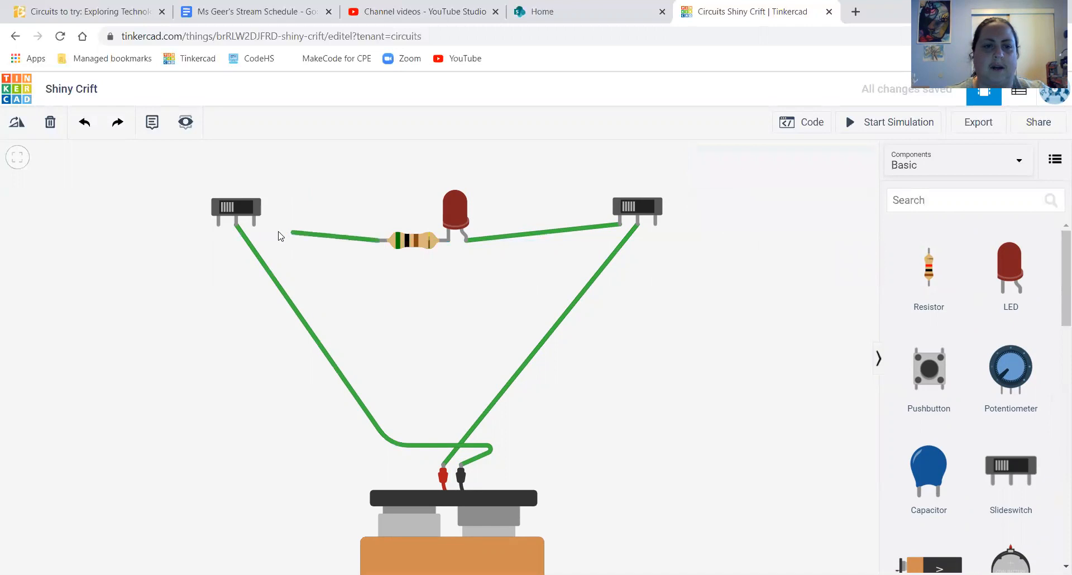
left_click(254, 225)
left_click(760, 360)
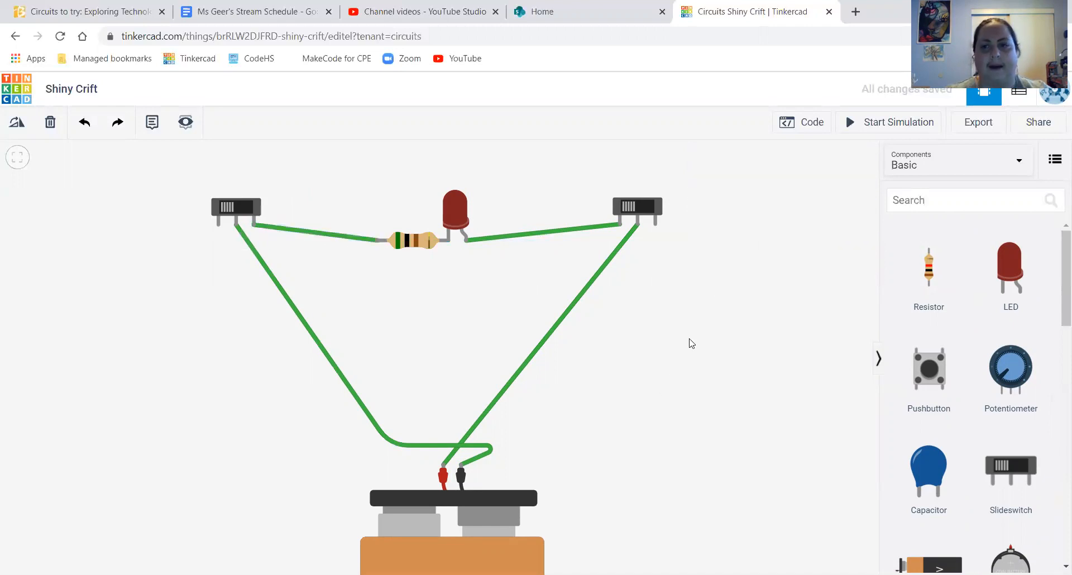
Simulate the circuit, toggle both slideswitches through their on and off combinations, and stop the simulation
left_click(869, 126)
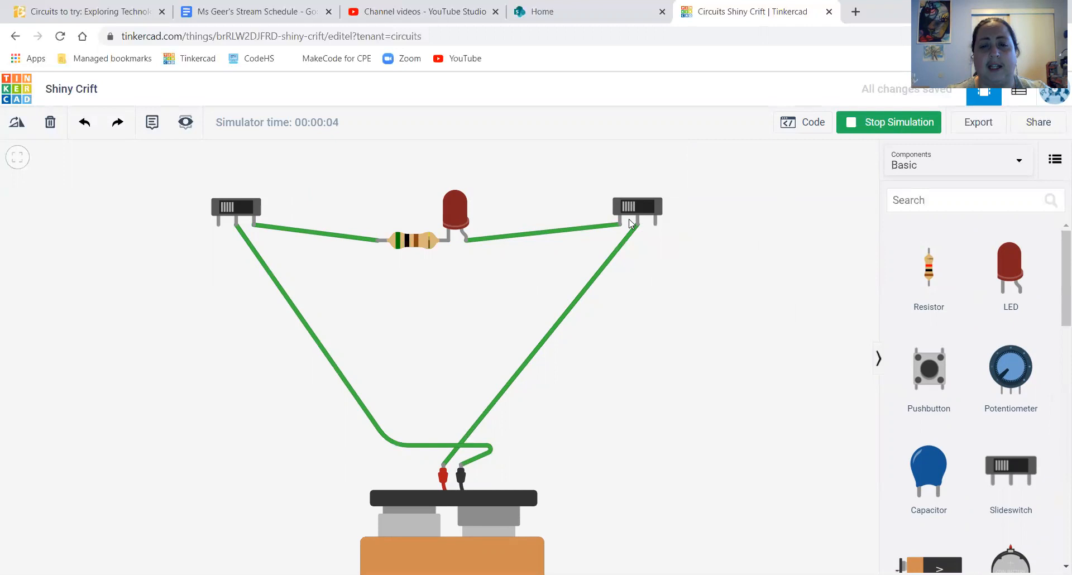
left_click(233, 209)
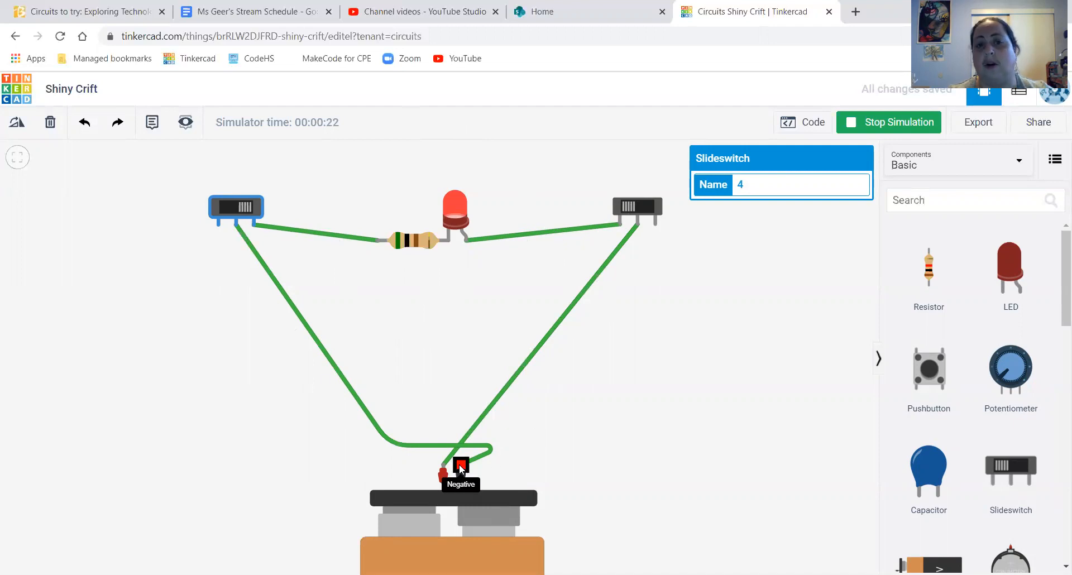
left_click(557, 397)
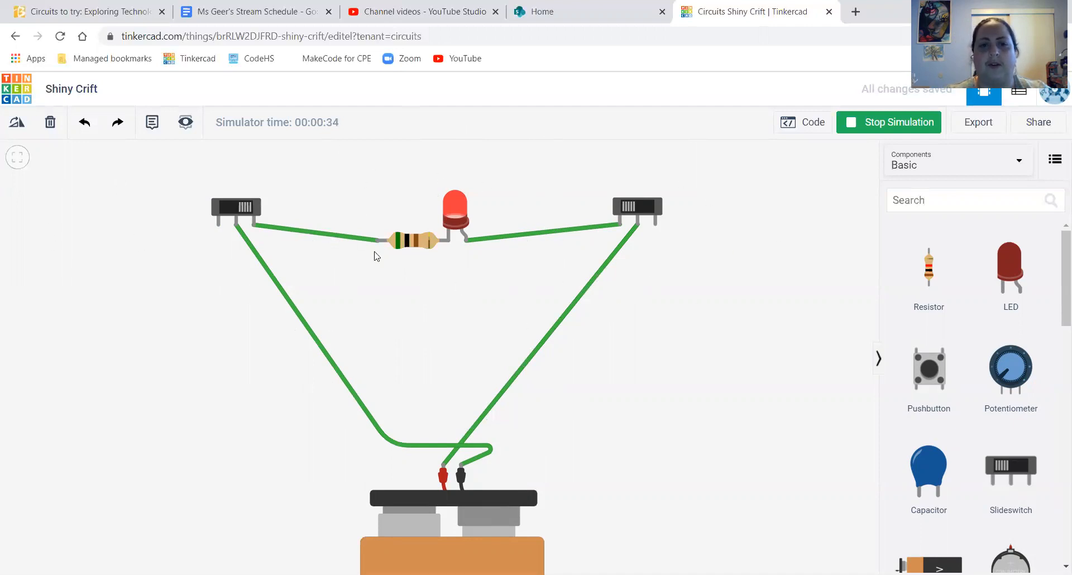
left_click(633, 210)
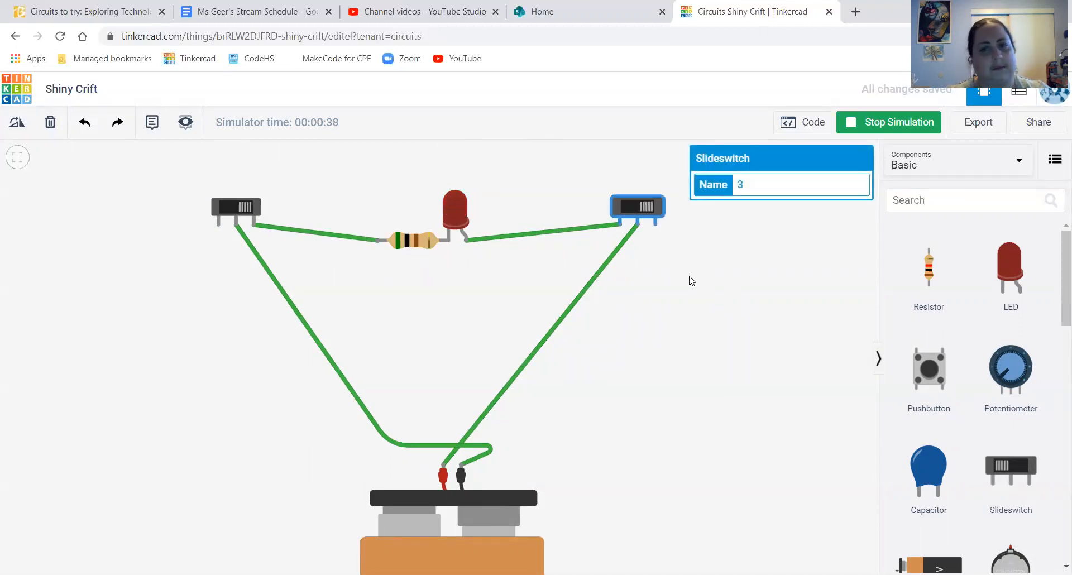
left_click(638, 211)
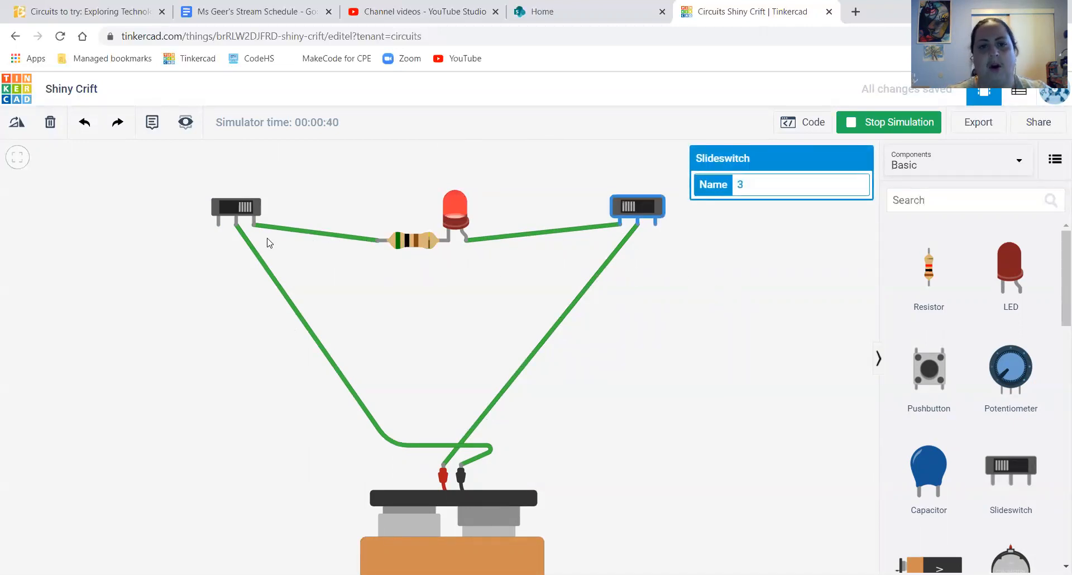
left_click(230, 214)
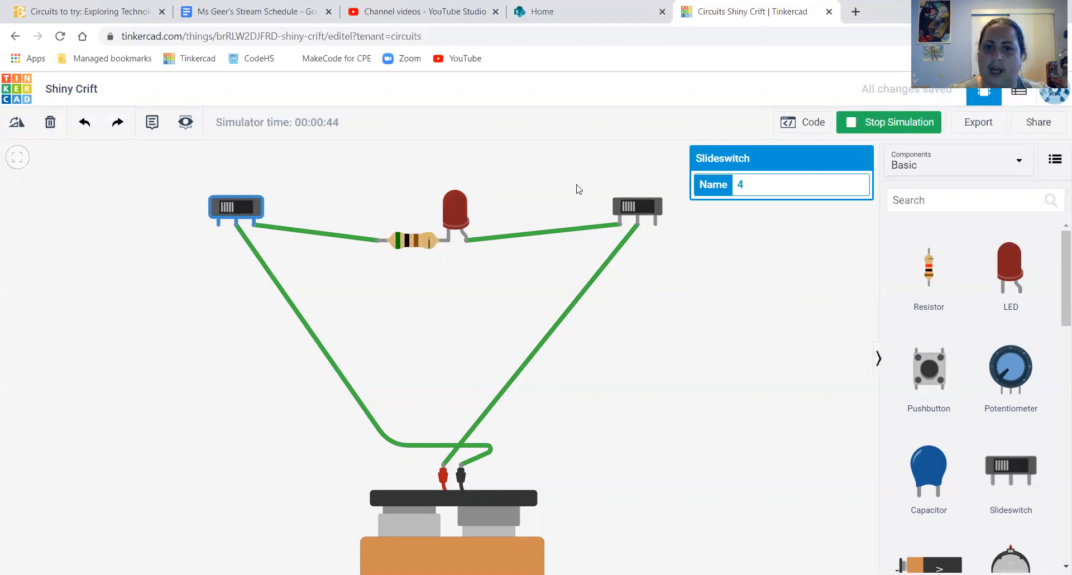
left_click(640, 207)
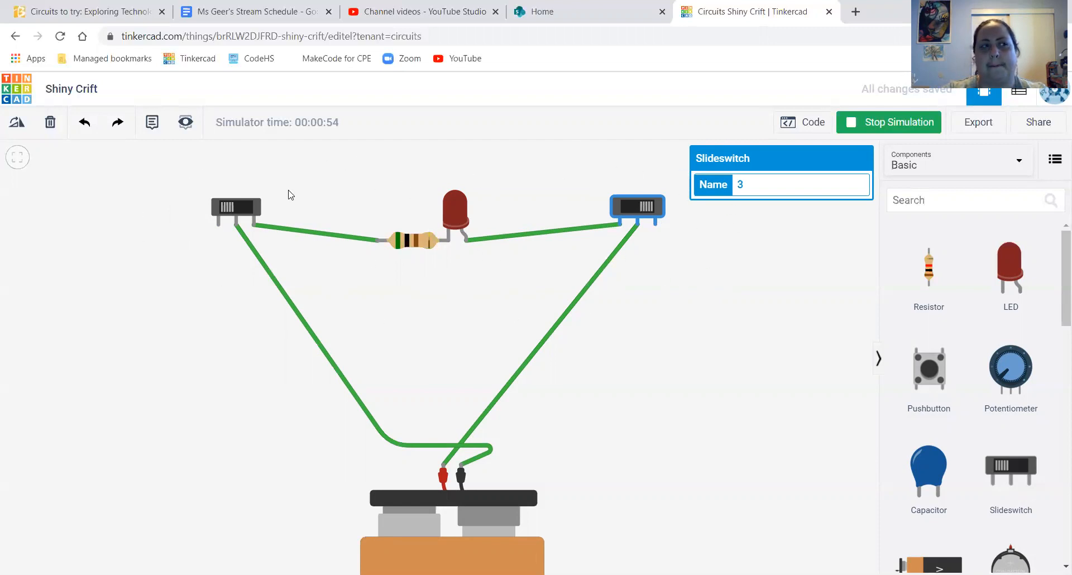
left_click(240, 211)
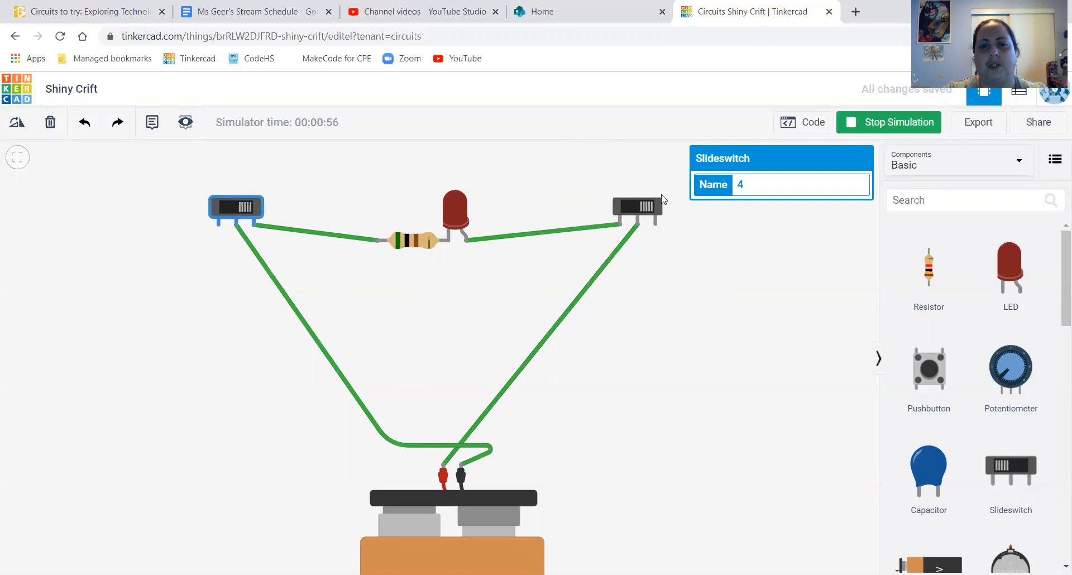
left_click(643, 206)
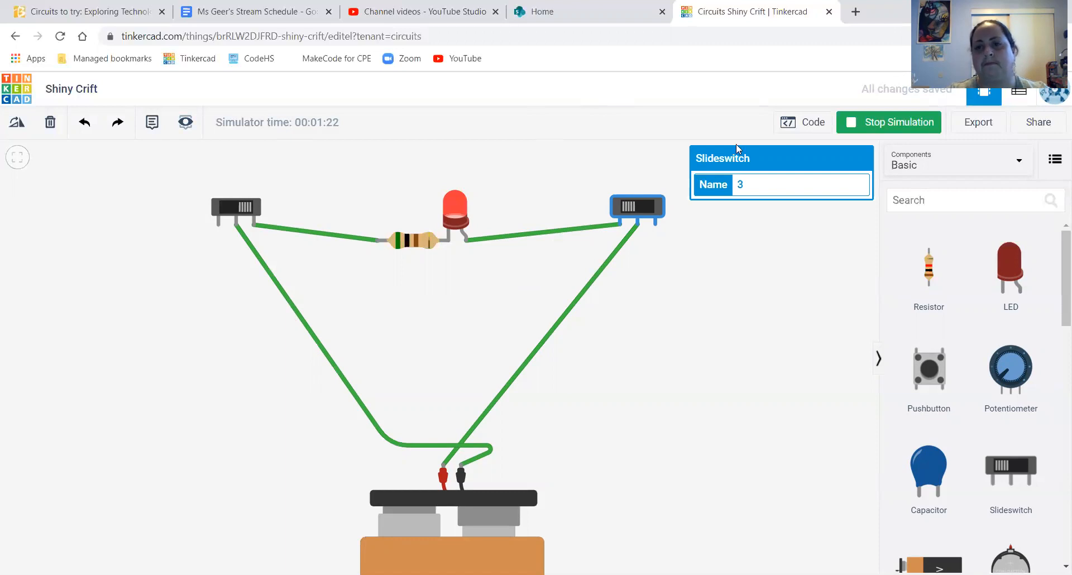
left_click(888, 122)
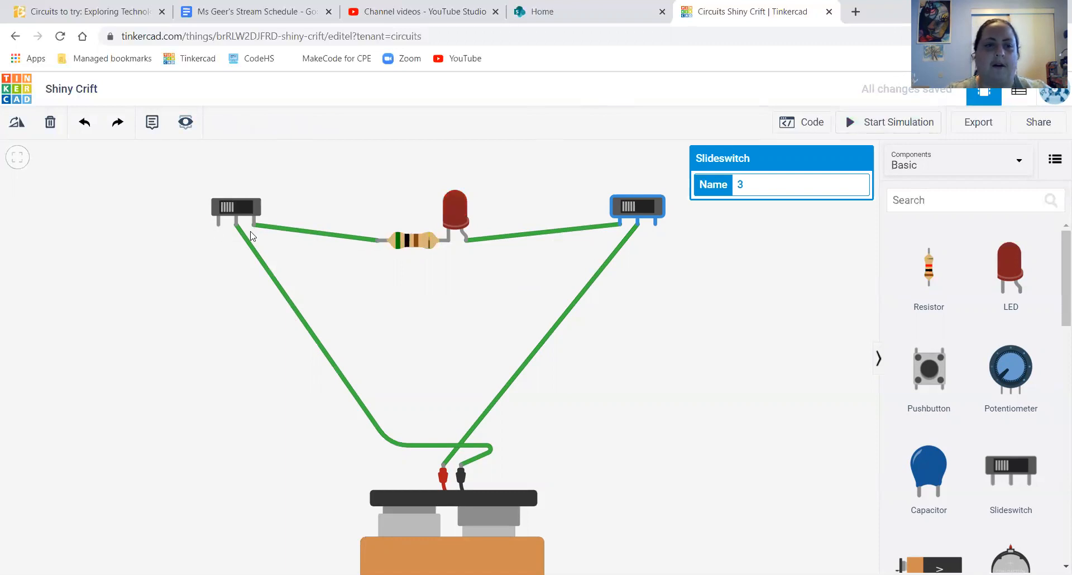
Delete all four wires of the circuit, keeping the components in place
left_click(289, 229)
key("Delete")
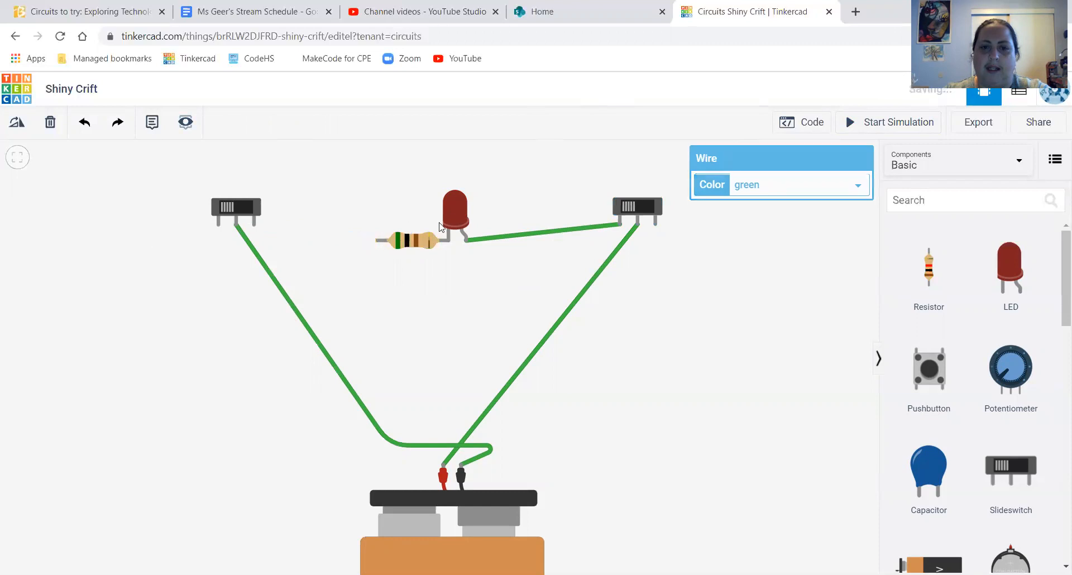
left_click(497, 237)
key("Delete")
left_click(570, 309)
key("Delete")
left_click(338, 374)
key("Delete")
Rotate the resistor to vertical and attach its upper end to the LED's cathode
left_click(396, 241)
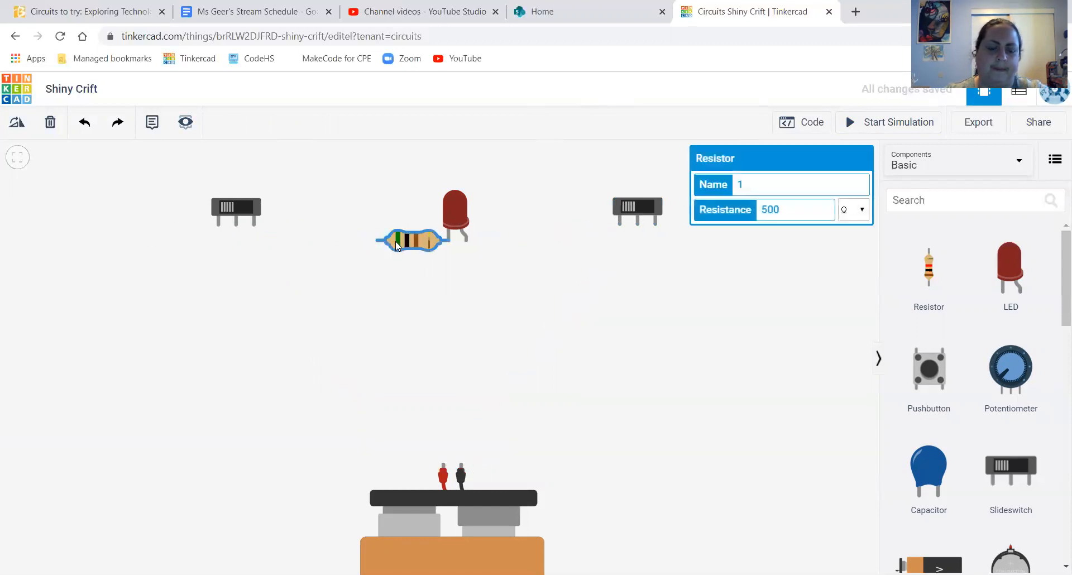
key("r")
key("r")
key("r")
left_click_drag(409, 249, 442, 290)
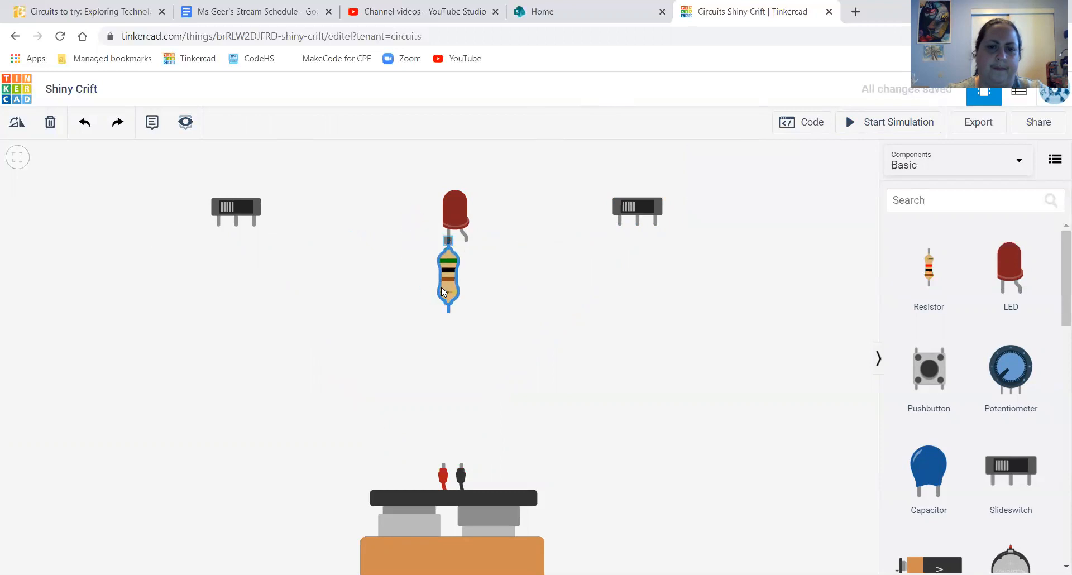
left_click(474, 362)
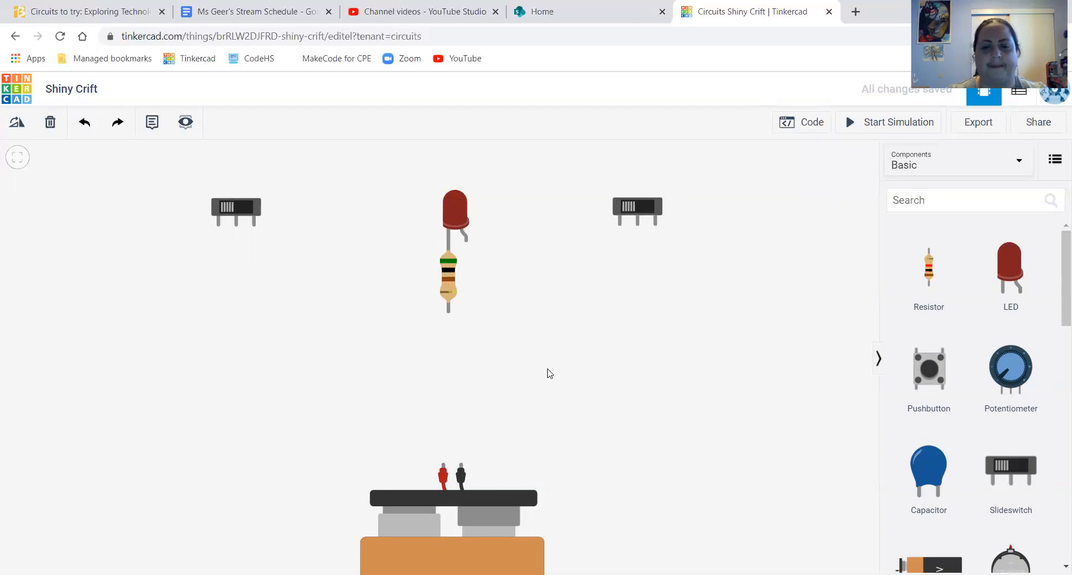
Connect the battery's positive terminal to the right slideswitch's common pin, and the switch's left pin to the LED's anode
left_click(638, 223)
left_click(620, 225)
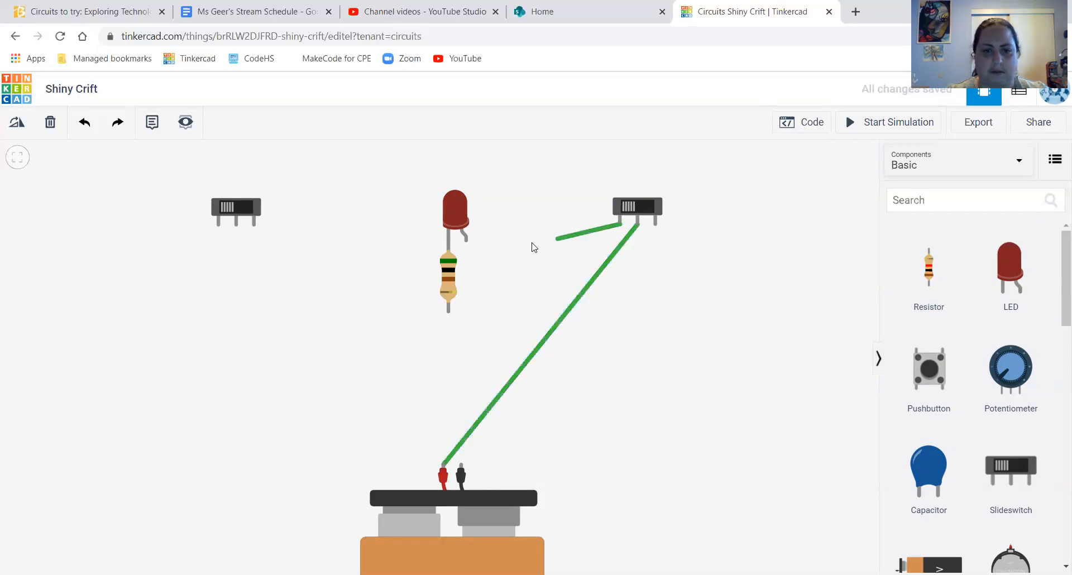
left_click(465, 238)
Wire the resistor's lower end directly to the battery's negative terminal
left_click(448, 310)
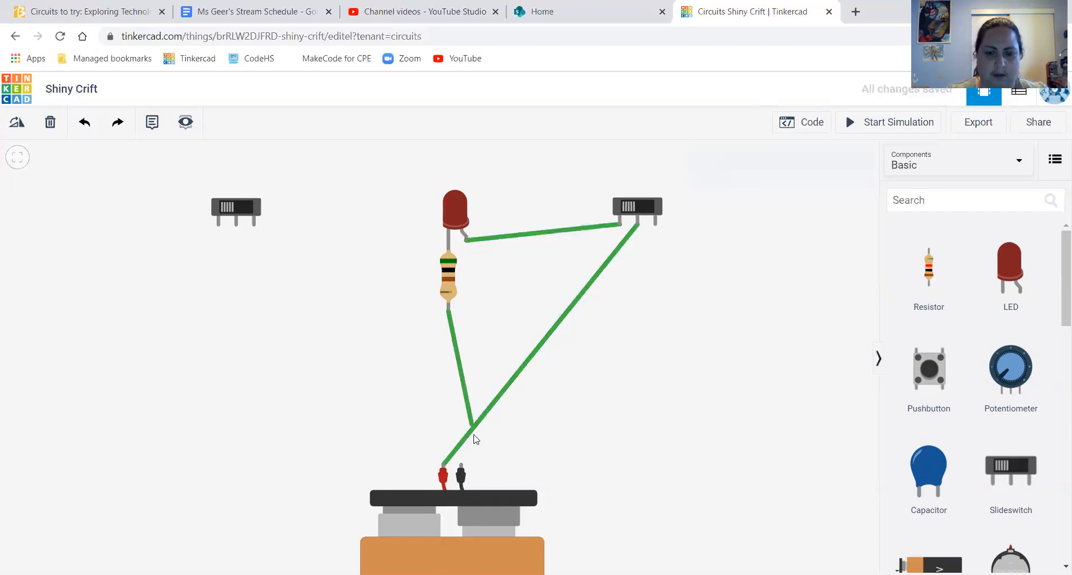
left_click(460, 466)
left_click(306, 354)
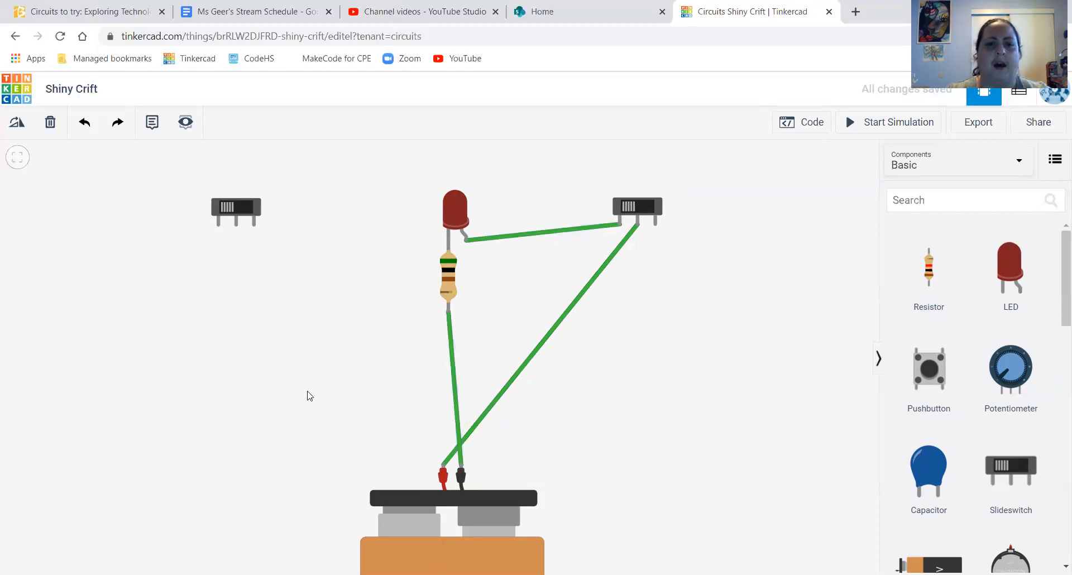
Wire the battery's positive terminal to the left slideswitch's common pin, and the switch's right pin over the LED to its anode
left_click(444, 470)
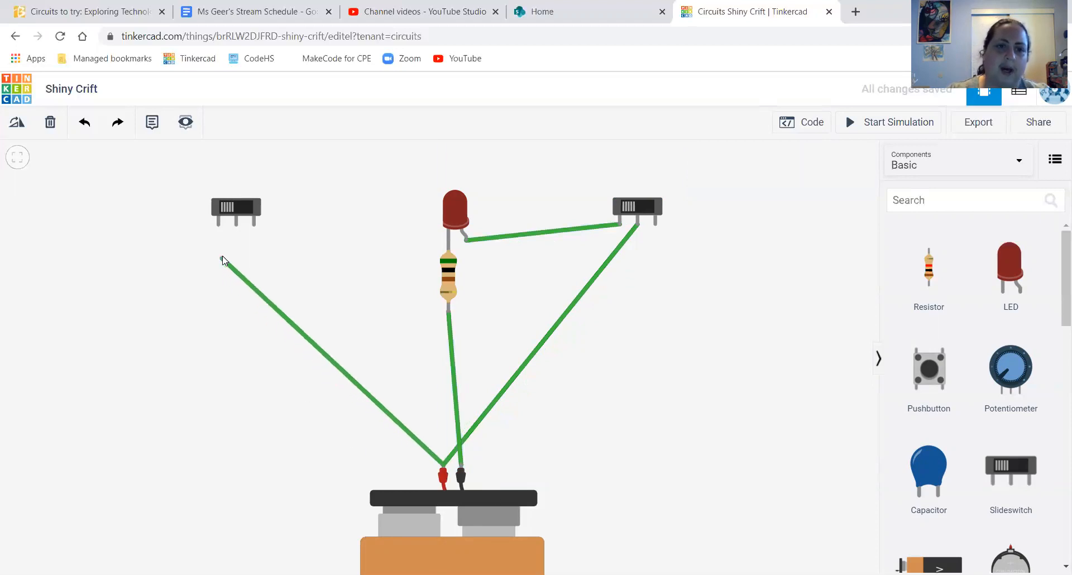
left_click(236, 224)
left_click(253, 224)
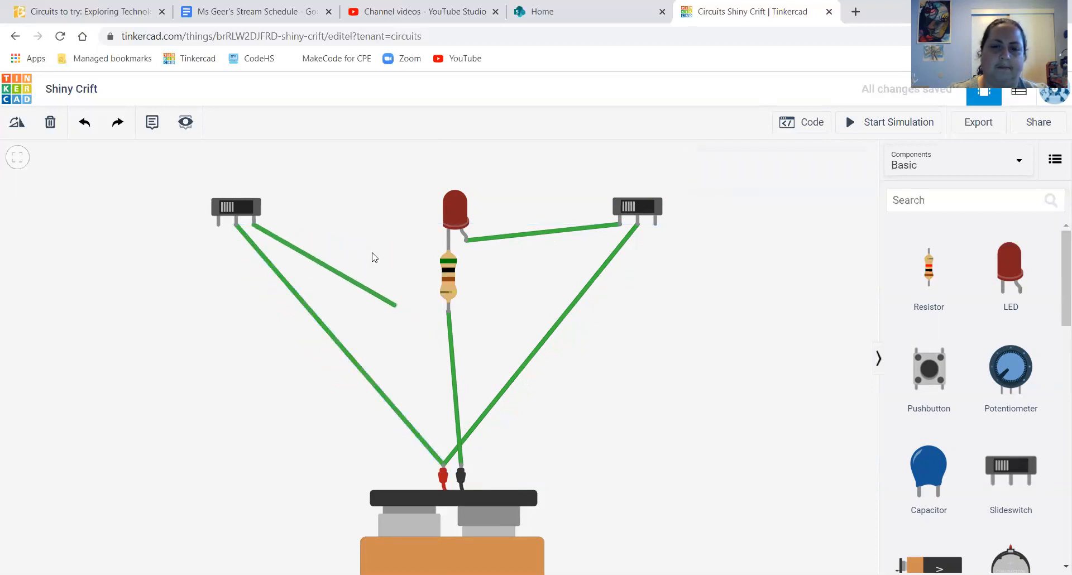
left_click(484, 169)
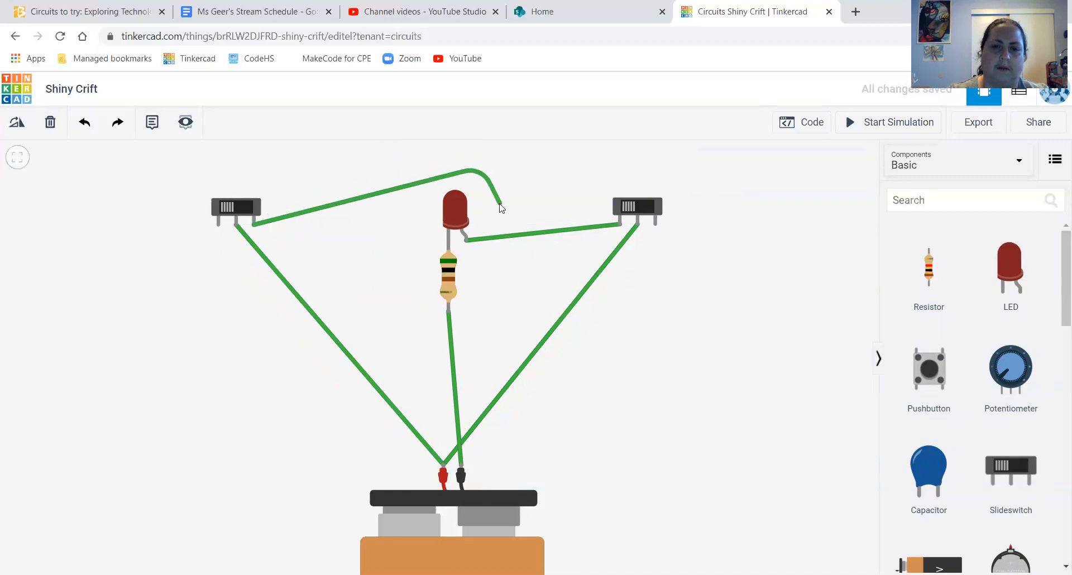
left_click(467, 242)
left_click(401, 324)
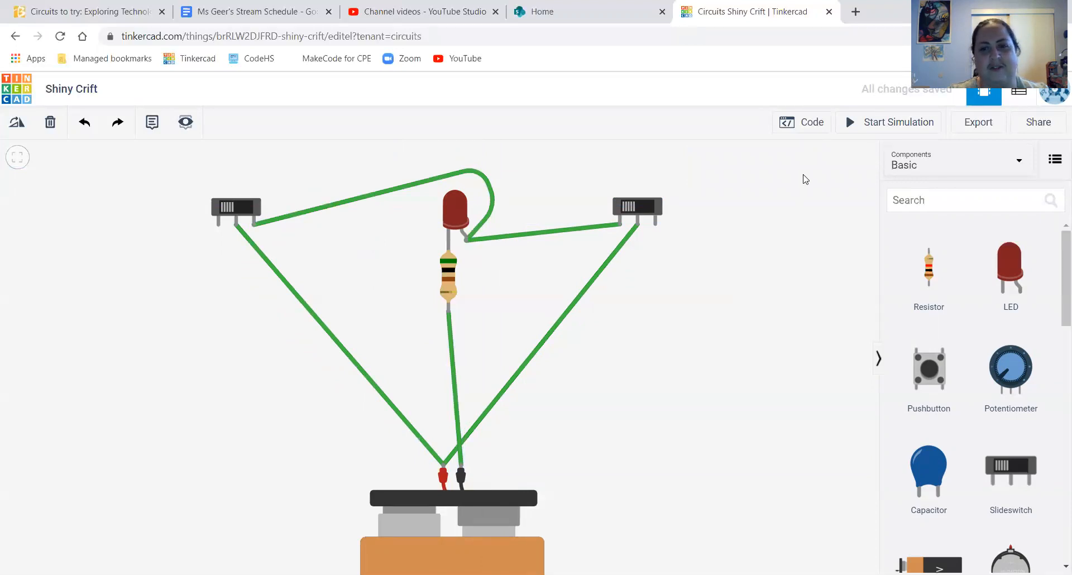
Color the curved wire between the left slideswitch and the LED red
left_click(368, 194)
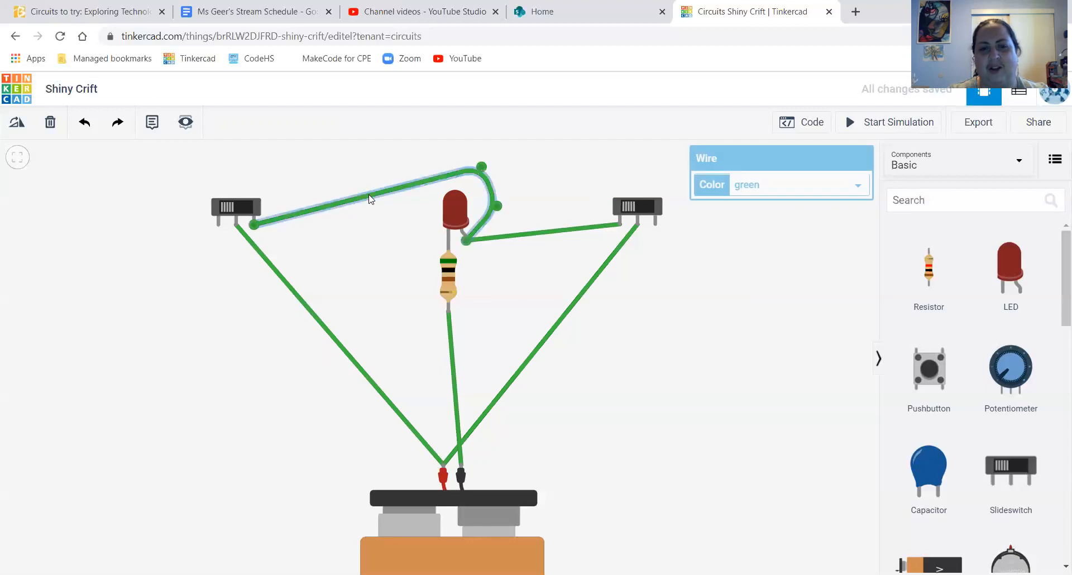
left_click(781, 191)
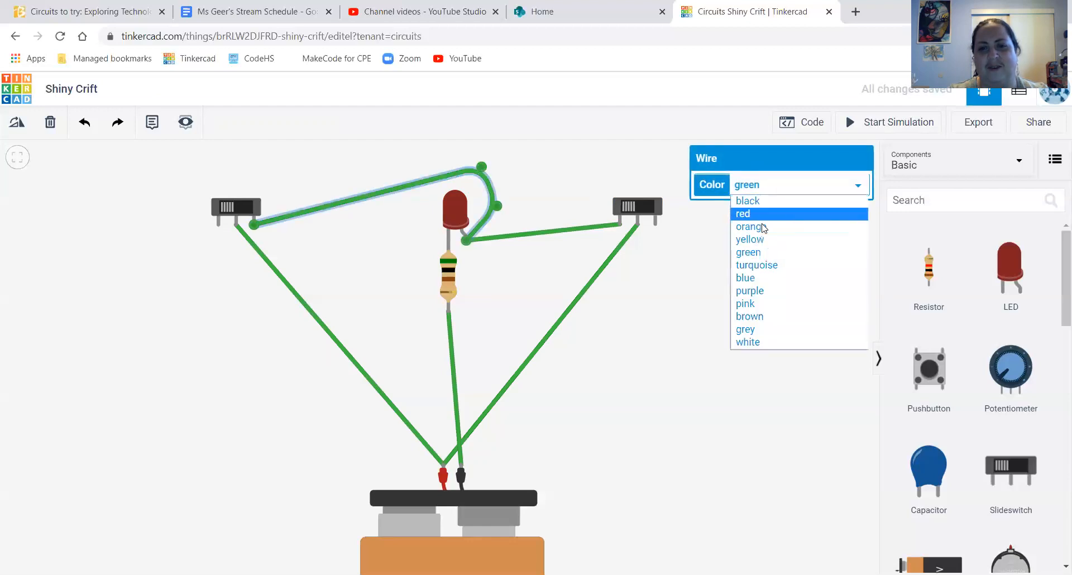
left_click(754, 211)
Color both wires of the left slideswitch orange, the one to the battery and the curved one to the LED
left_click(341, 356)
left_click(778, 183)
left_click(775, 230)
left_click_drag(776, 233, 781, 223)
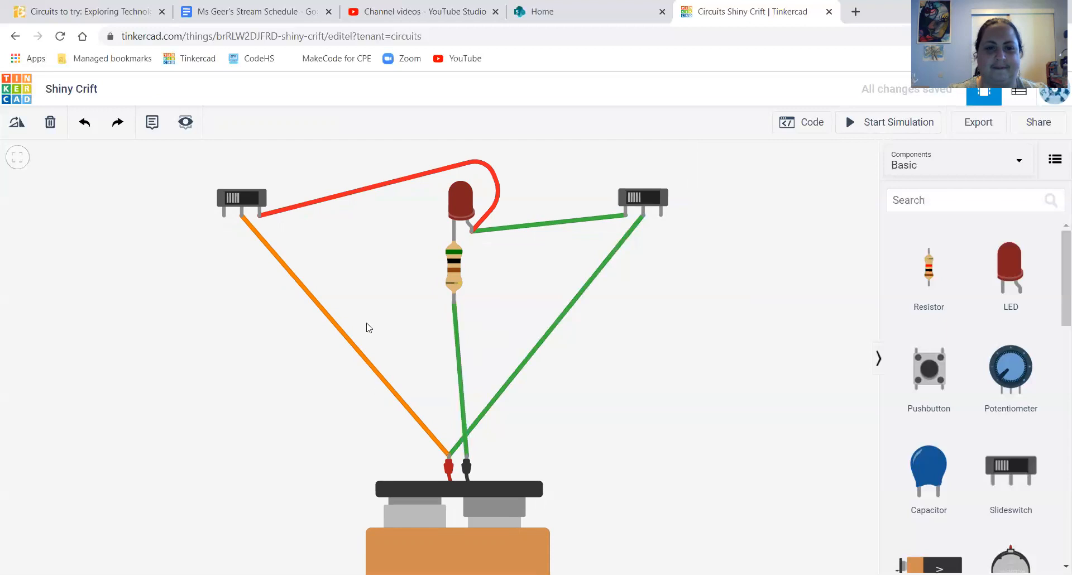
left_click(310, 208)
left_click(778, 191)
left_click(773, 227)
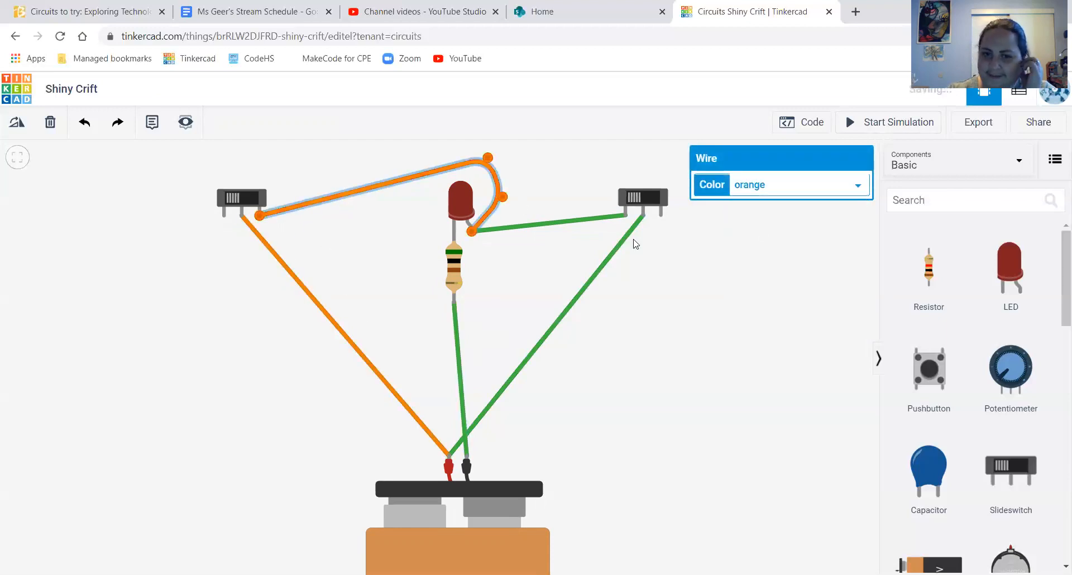
Color the wire between the resistor and the battery's negative terminal blue
left_click(456, 328)
left_click(812, 189)
left_click(779, 282)
left_click(675, 383)
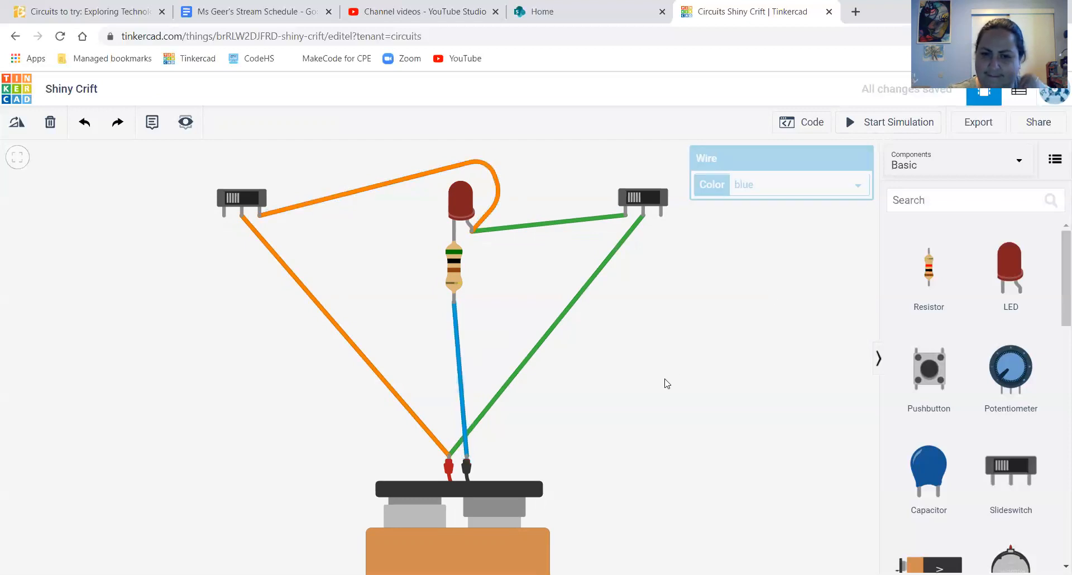
Start the simulation and alternately flip the right and left slideswitches until both are back in their left positions
left_click(857, 127)
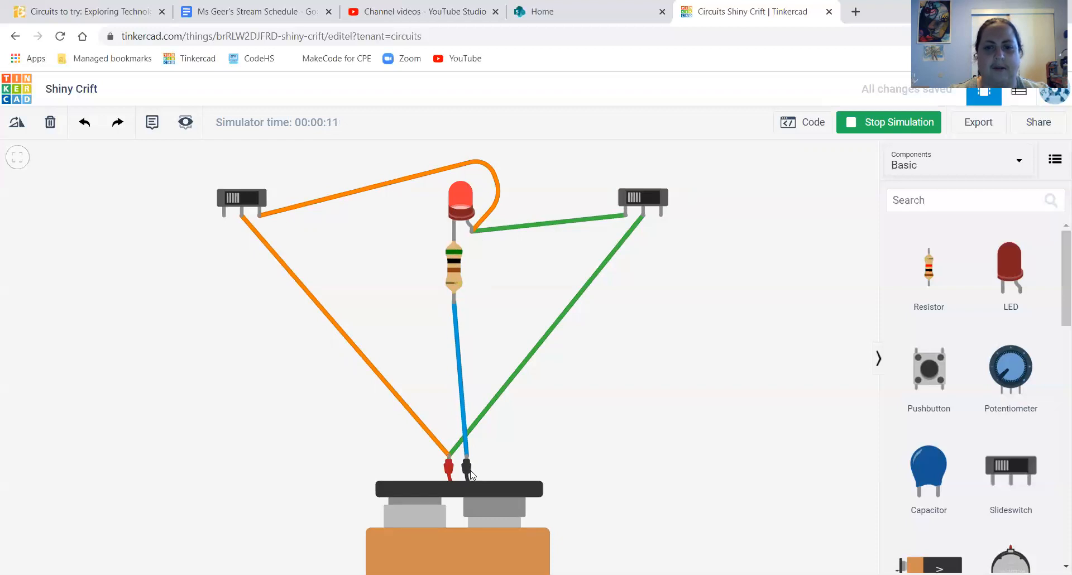
left_click(637, 193)
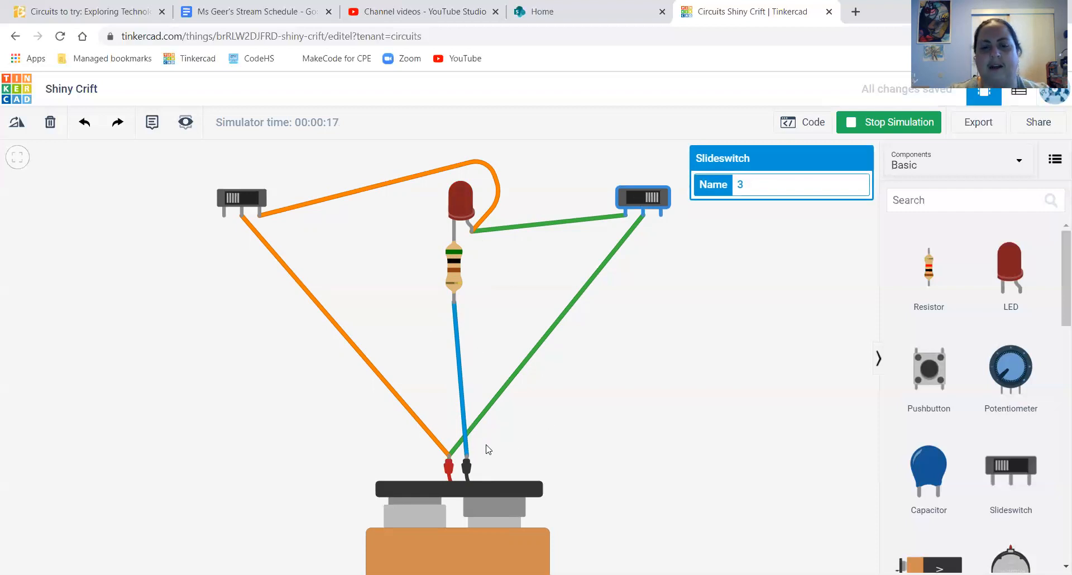
left_click(237, 199)
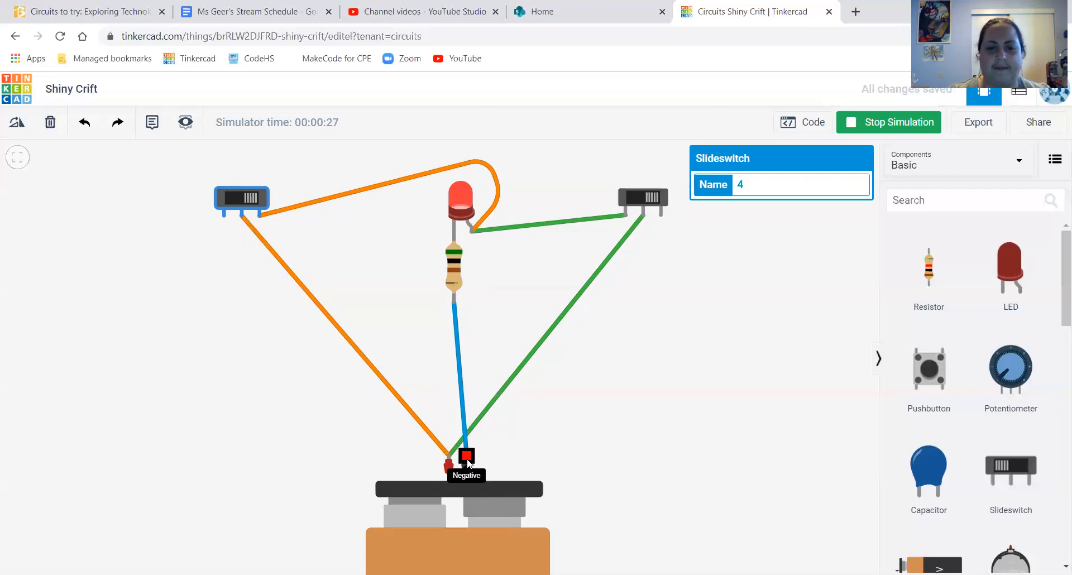
left_click(636, 202)
left_click(258, 198)
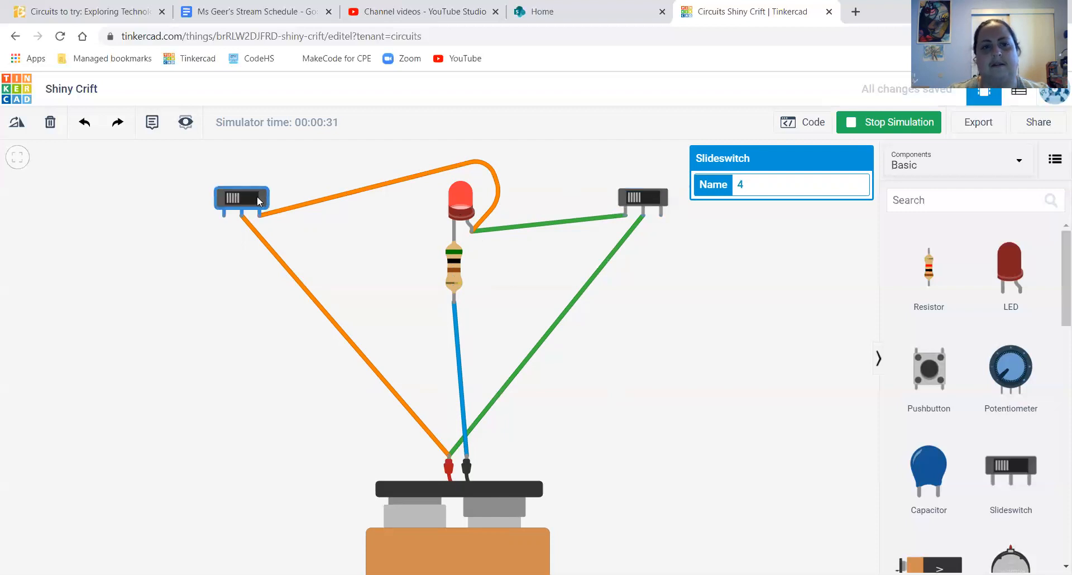
Test each parallel branch by flipping the right slideswitch off and toggling the left one, leaving only the left branch closed
left_click(634, 204)
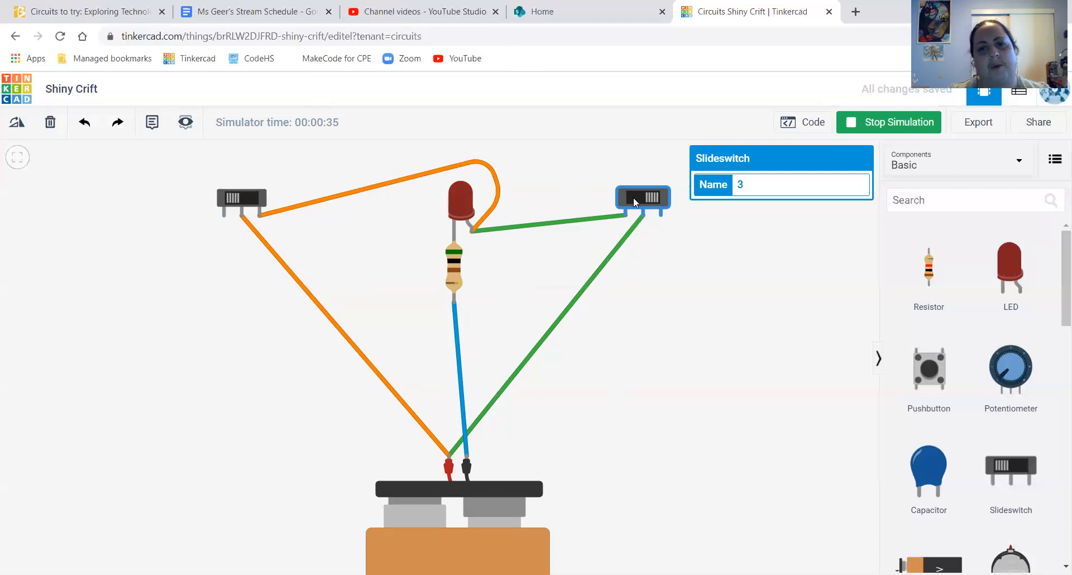
left_click(635, 203)
left_click(640, 197)
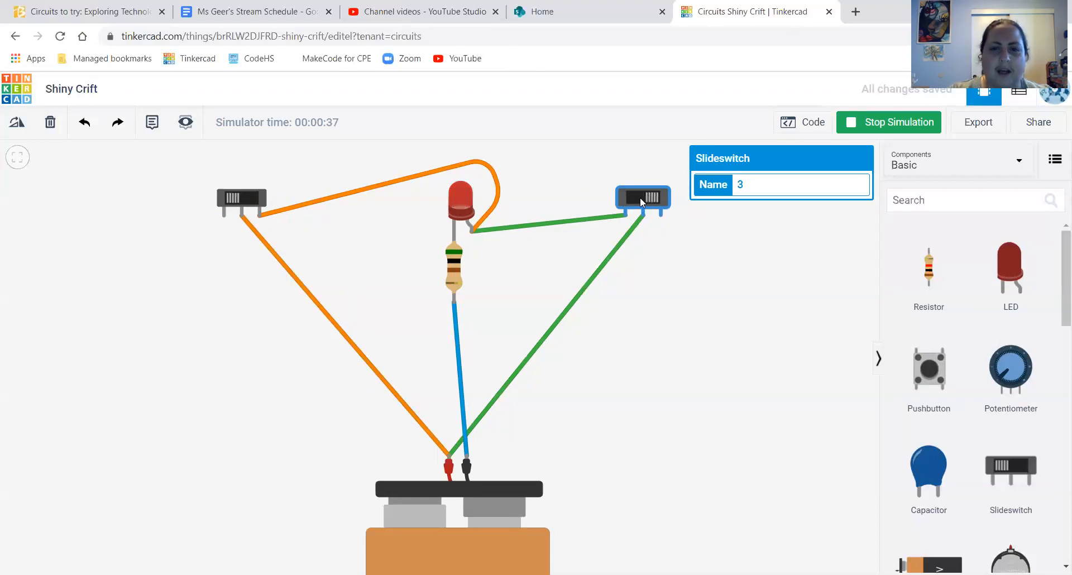
left_click(238, 197)
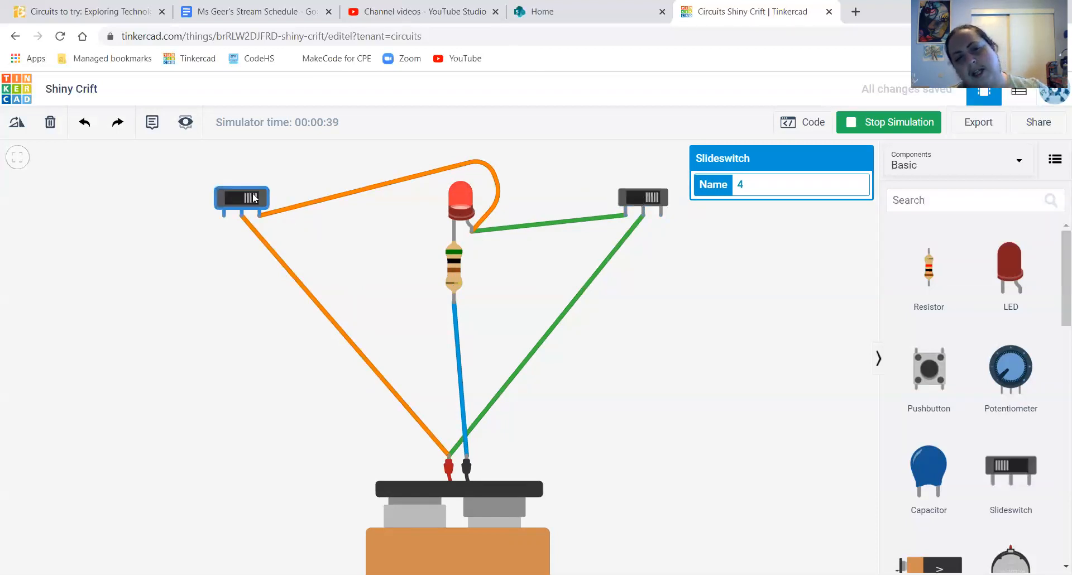
left_click(249, 200)
left_click(240, 202)
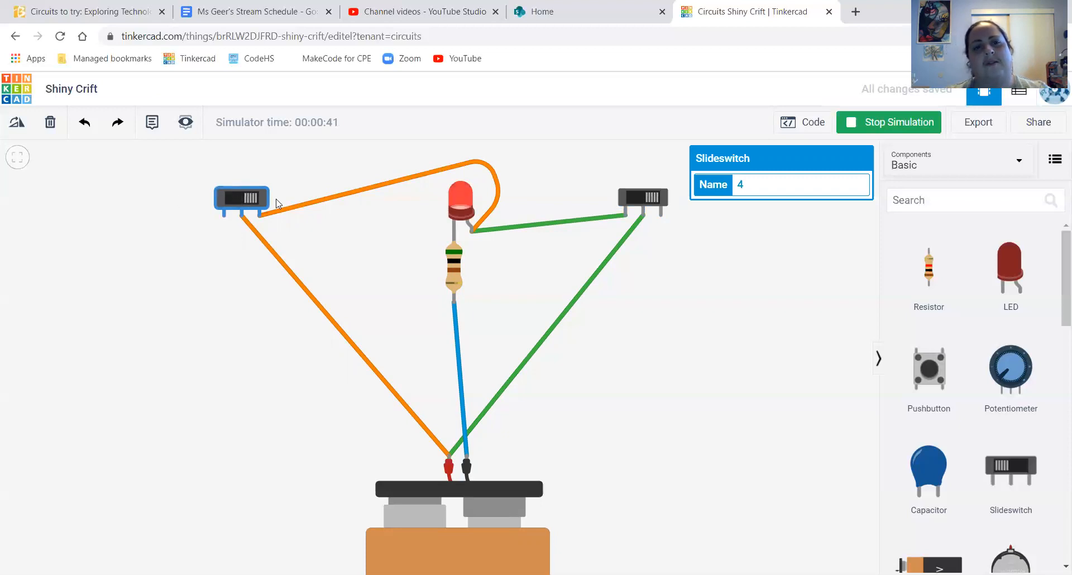
Close the right slideswitch so both branches conduct, then open both slideswitches to test the fully off state
left_click(639, 200)
left_click(652, 325)
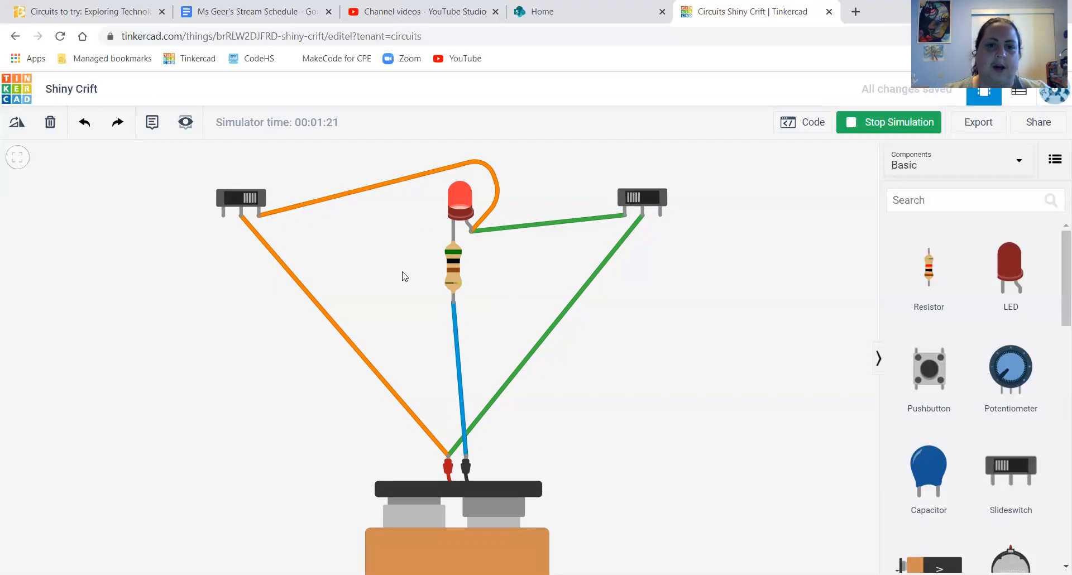
left_click(227, 206)
left_click(635, 201)
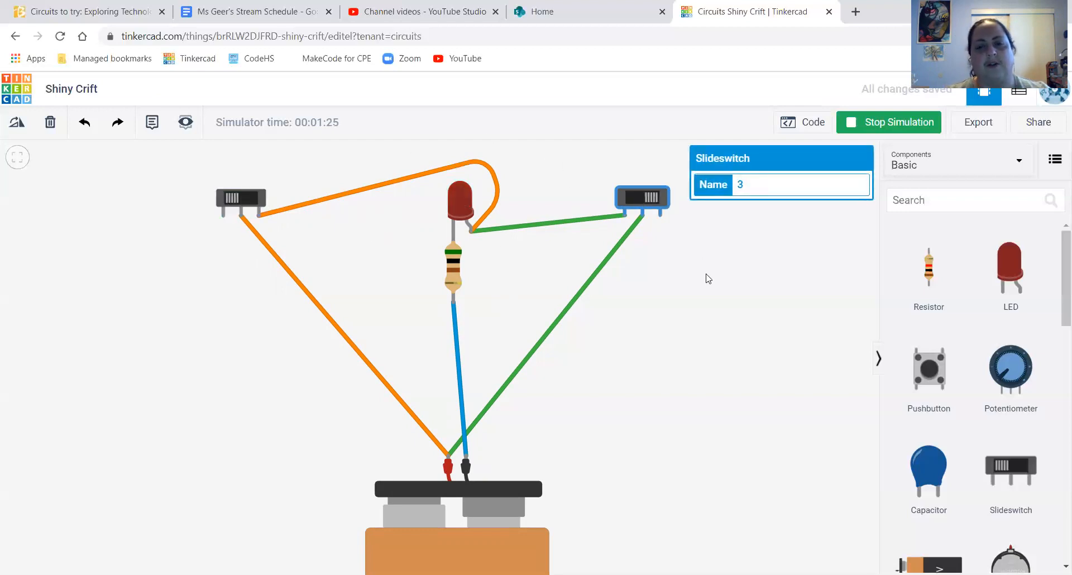